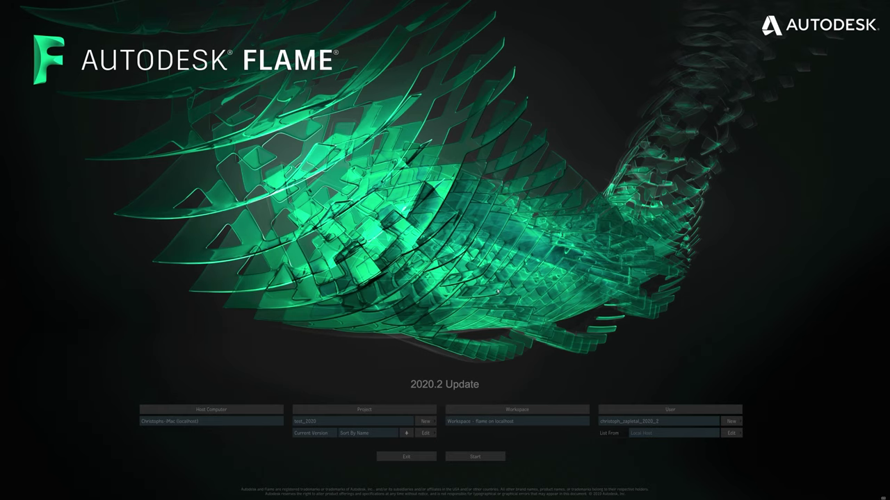
Create the 1920x1080, 23.976 fps project '0011 Logikfest Bookmarks' and start Flame in it.
key(super+Tab)
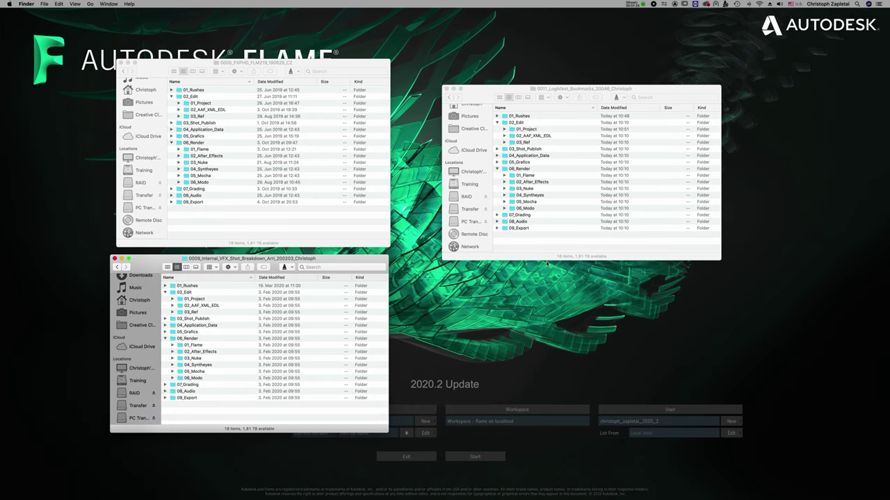
click(584, 318)
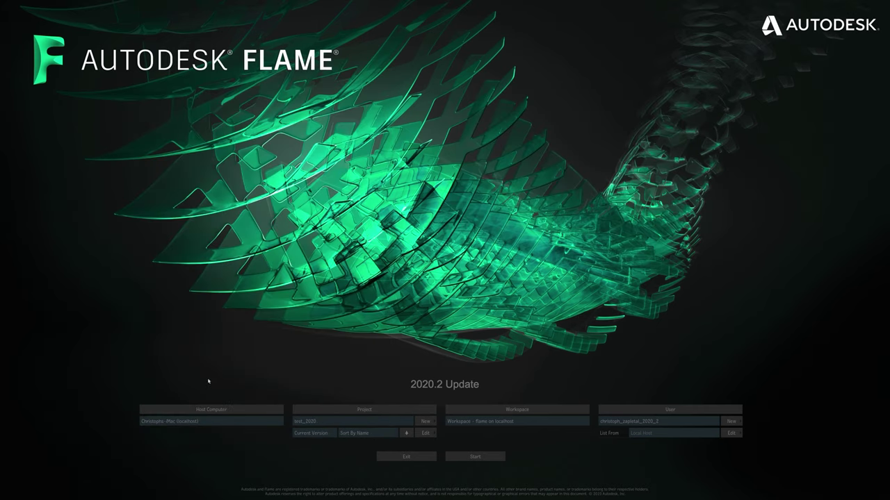
click(427, 421)
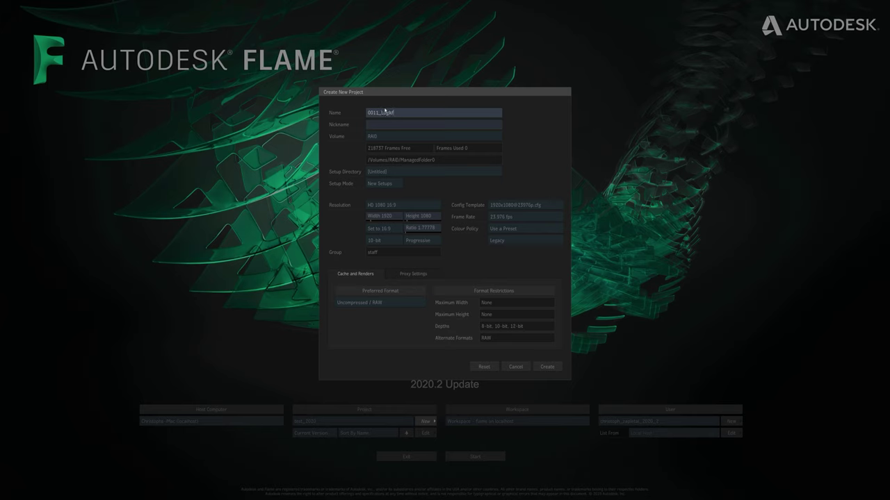
text(est_Bookmarks_20046_Christoph)
key(super+Tab)
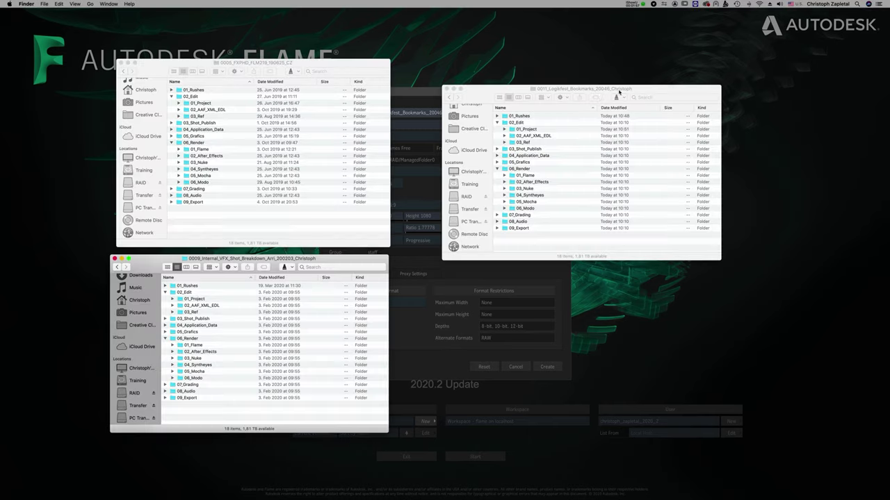
click(426, 89)
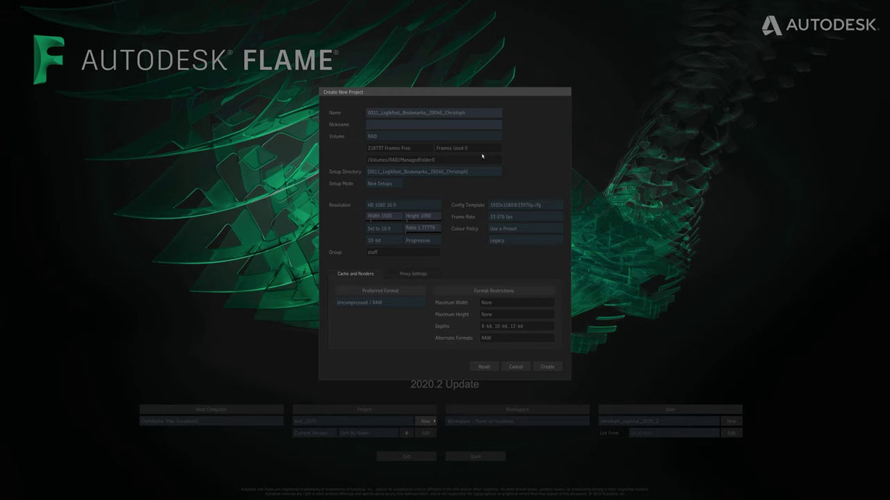
click(463, 112)
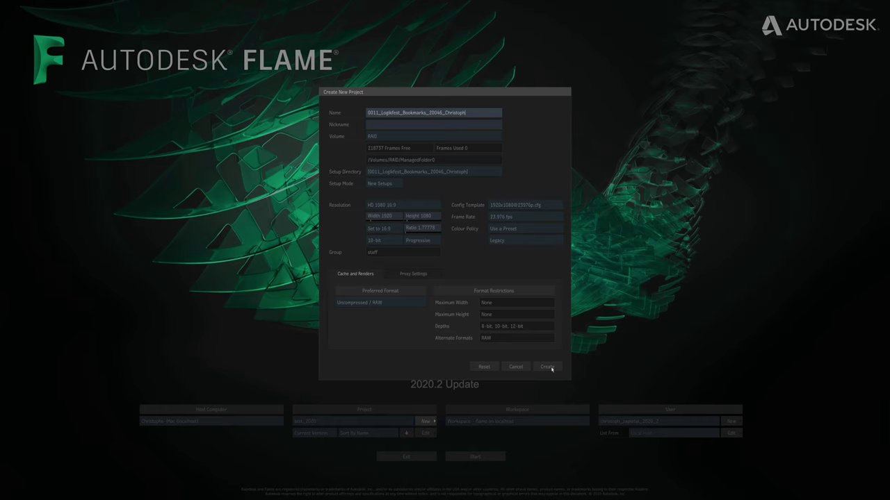
click(548, 368)
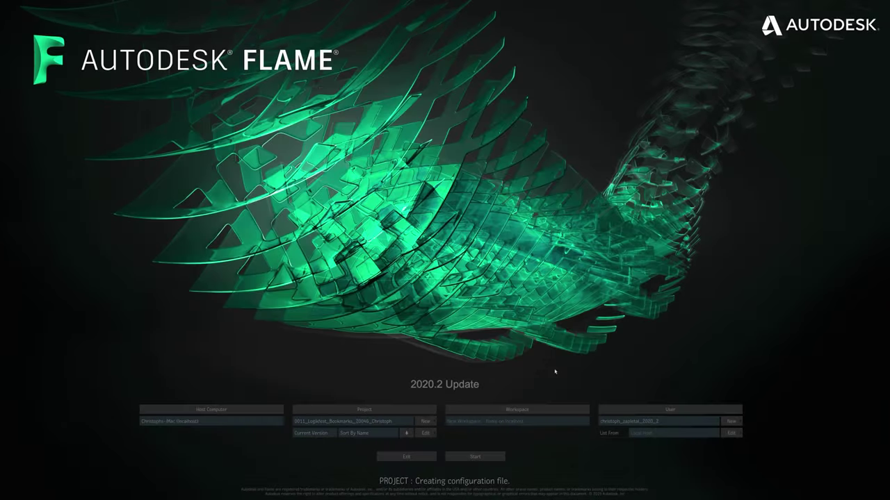
click(486, 457)
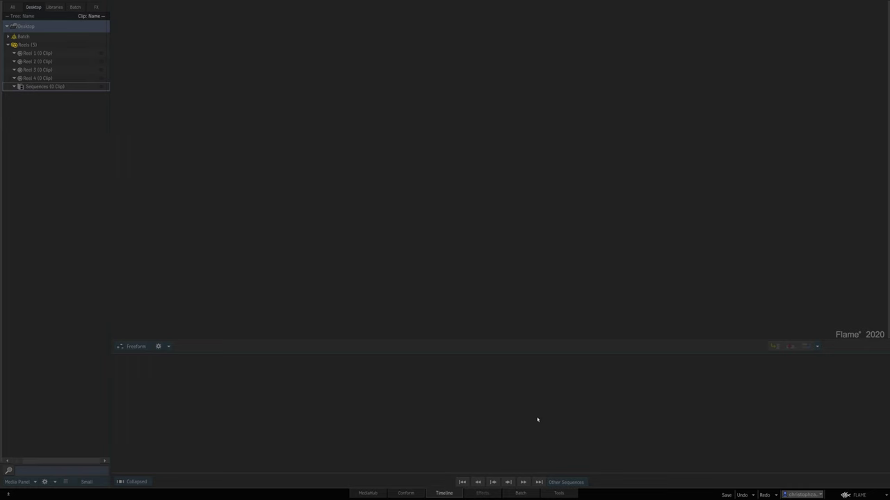
In MediaHub, open the 0011 Logikfest Bookmarks project folder to list 01_Rushes through 09_Export.
click(366, 494)
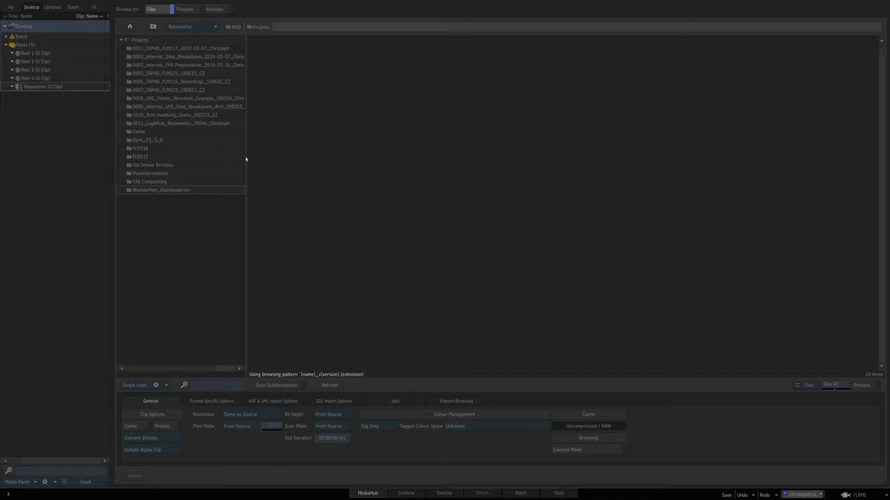
double_click(216, 123)
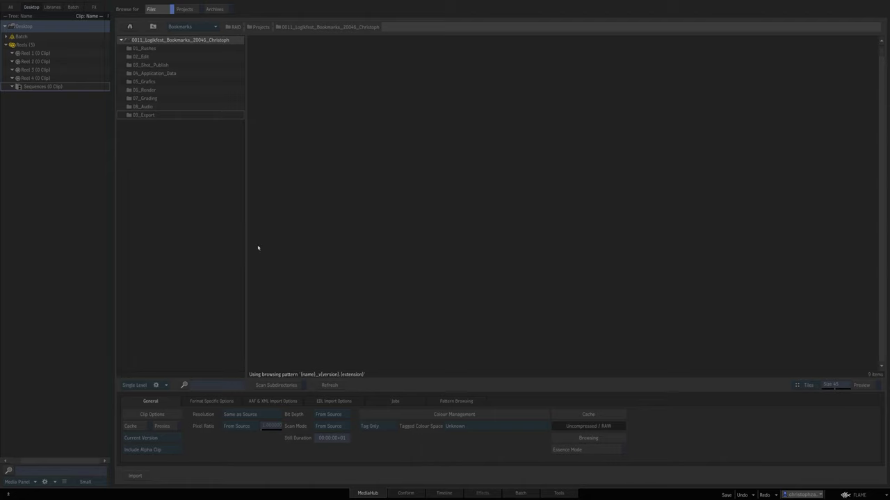
Bookmark the 01_Rushes folder as 'Rushes', stripping the 01_ prefix from the name.
click(202, 50)
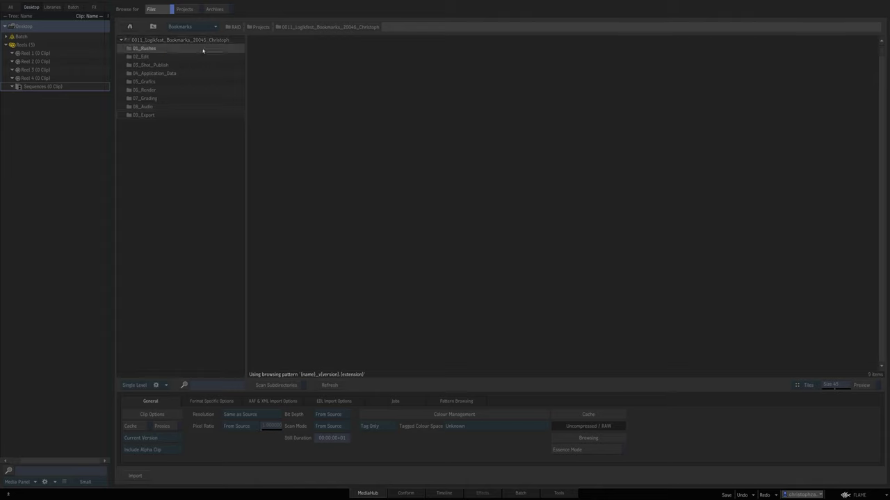
double_click(224, 49)
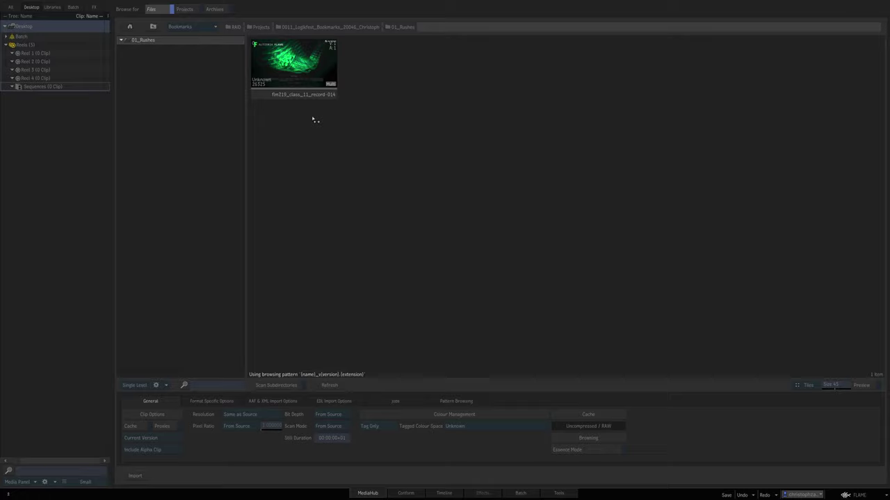
click(191, 28)
click(194, 37)
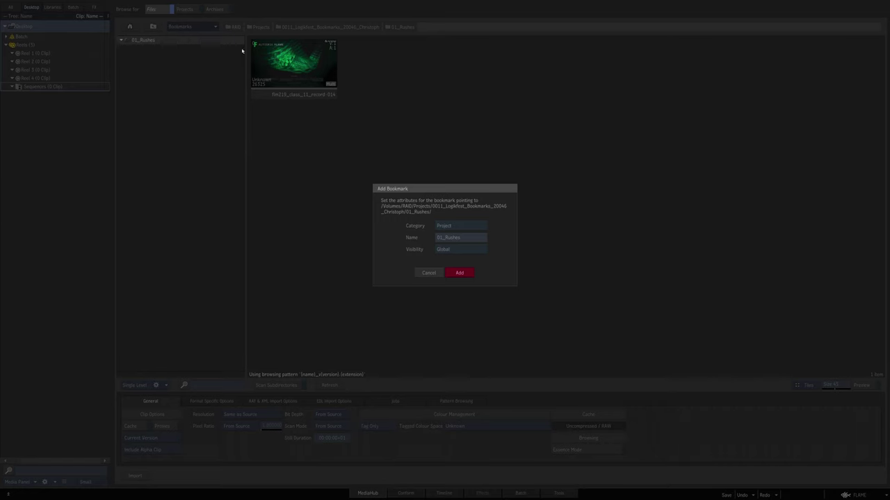
click(439, 237)
drag(445, 237, 436, 237)
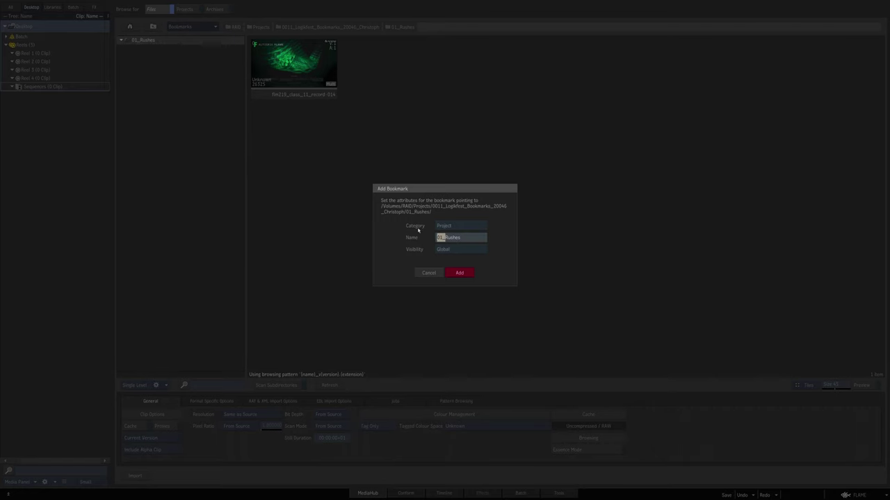
key(BackSpace)
click(461, 273)
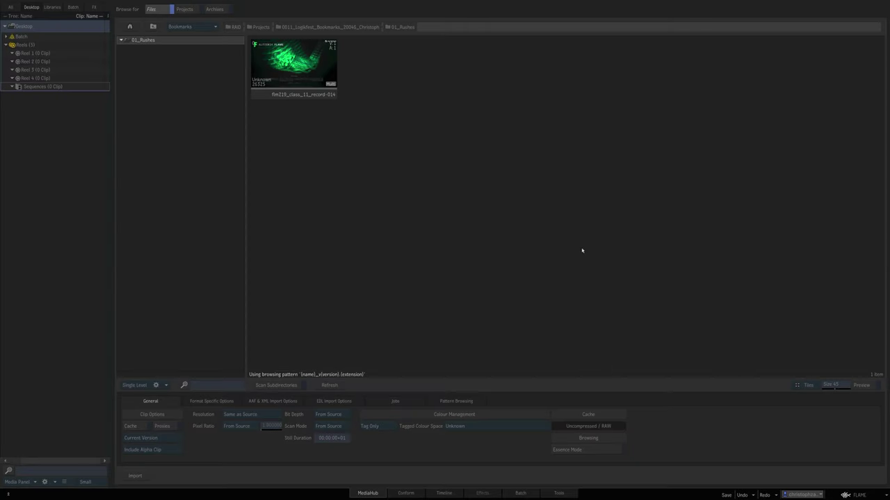
Bookmark the 02_Edit/02_AAF_XML_EDL folder as 'AAF_XML_EDL', removing the 02_ prefix.
click(162, 39)
double_click(161, 59)
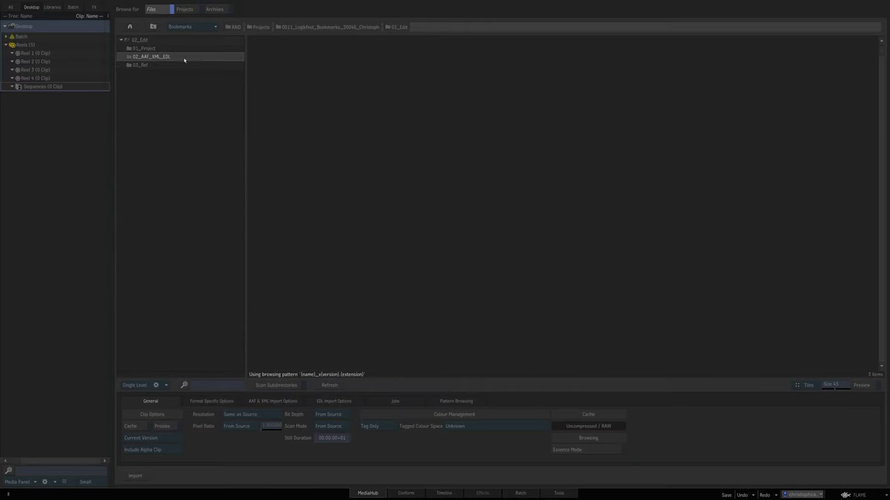
double_click(197, 59)
click(192, 26)
click(204, 38)
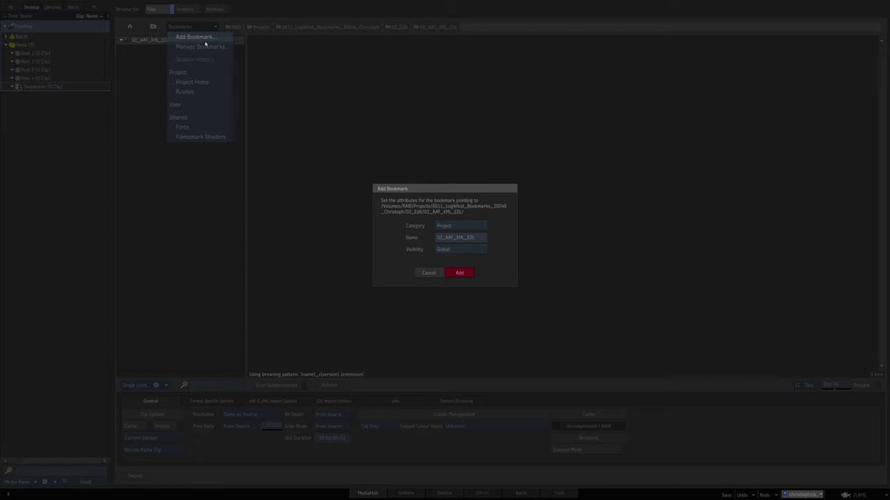
click(438, 240)
click(444, 238)
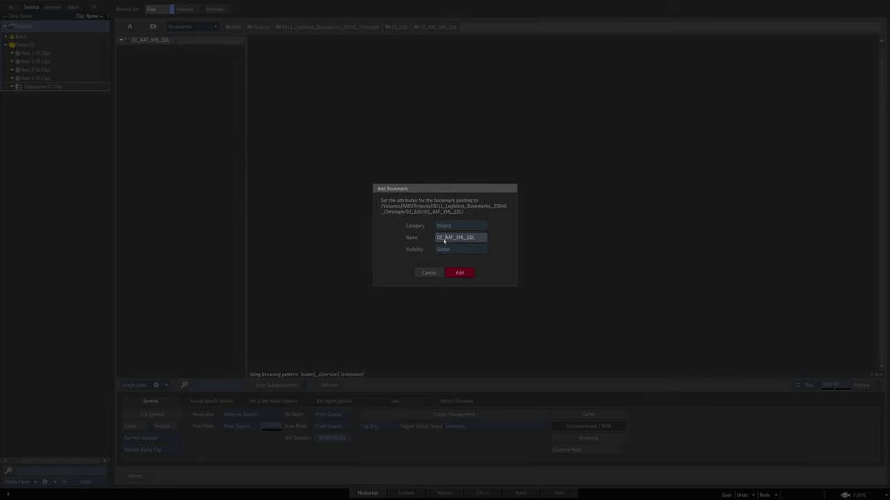
key(BackSpace)
key(BackSpace)
key(BackSpace)
key(Return)
click(459, 273)
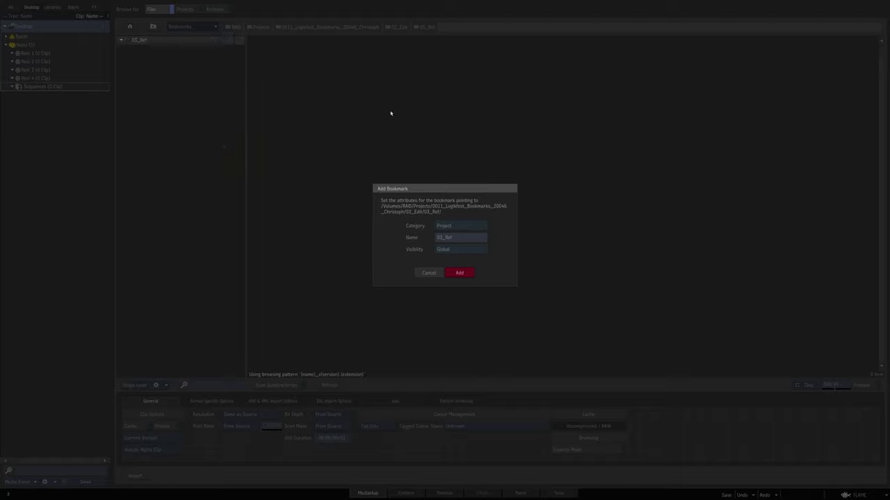
key(Return)
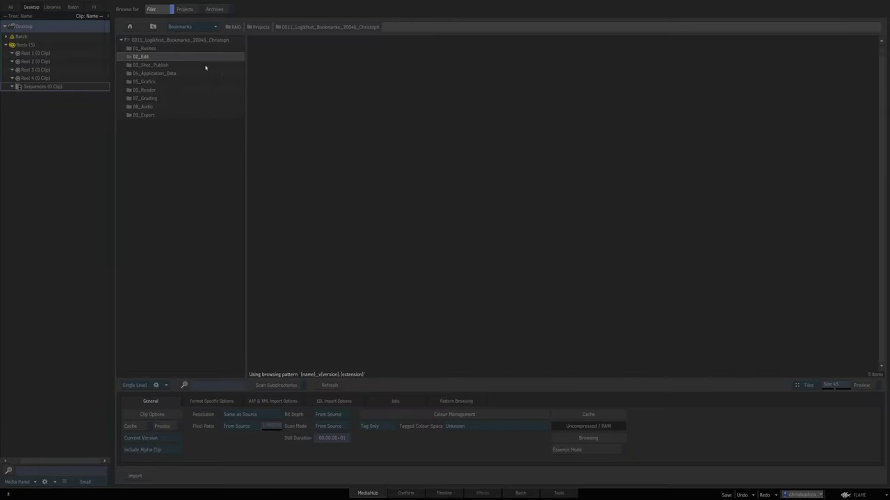
Bookmark 03_Shot_Publish, and bookmark 06_Render/01_Flame as 'from_Flame'.
double_click(199, 71)
click(192, 26)
click(204, 38)
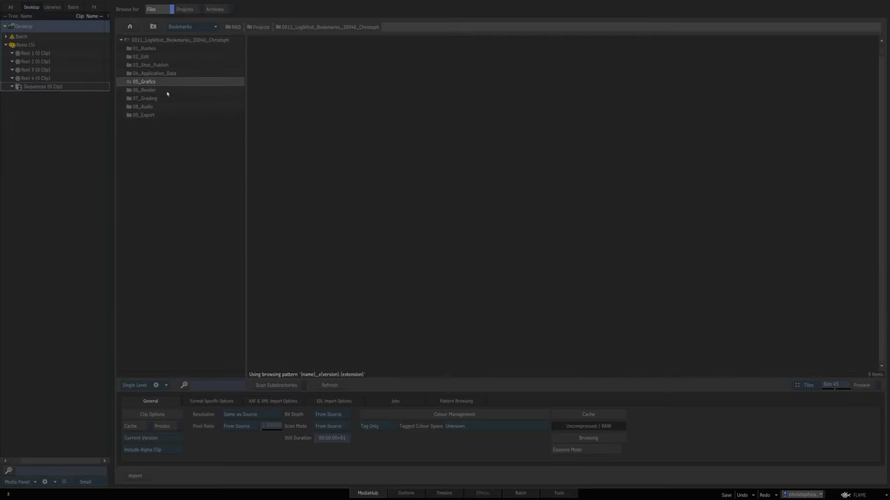
double_click(167, 91)
double_click(146, 48)
click(192, 27)
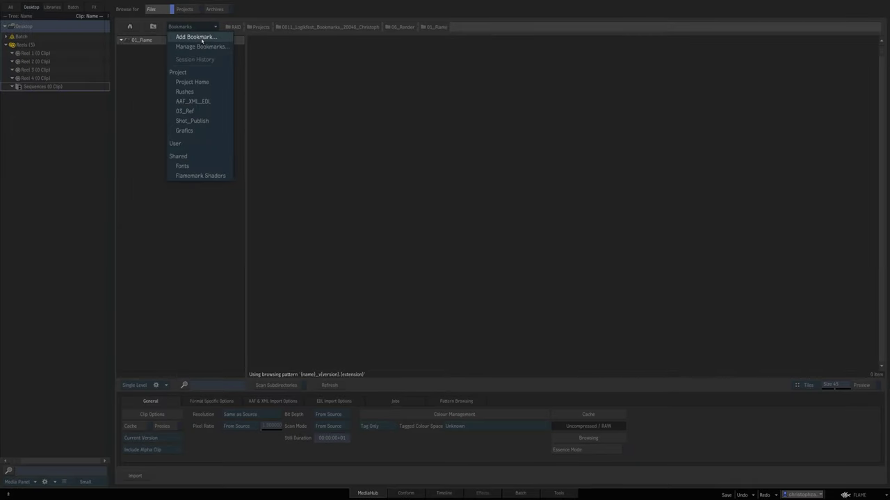
click(202, 36)
key(BackSpace)
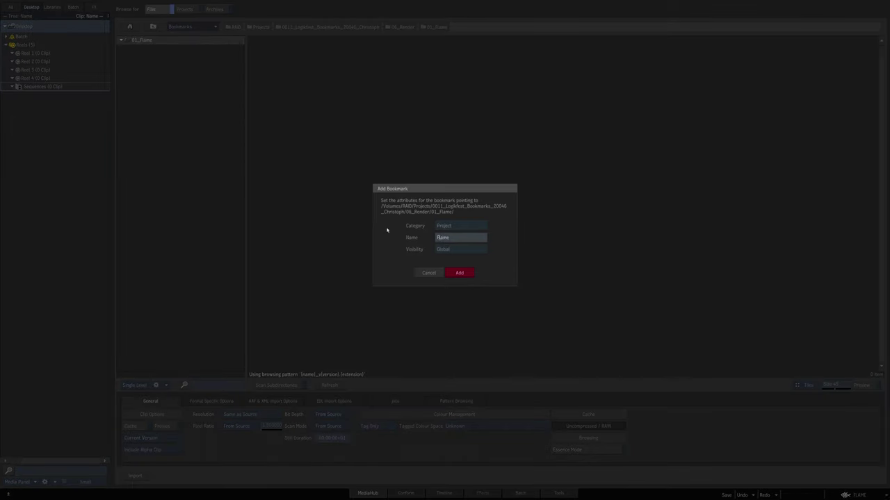
text(from_)
click(459, 273)
Add the from_Grading render bookmark, plus bookmarks for the 08_Audio and 09_Export folders.
click(153, 27)
double_click(160, 57)
click(186, 28)
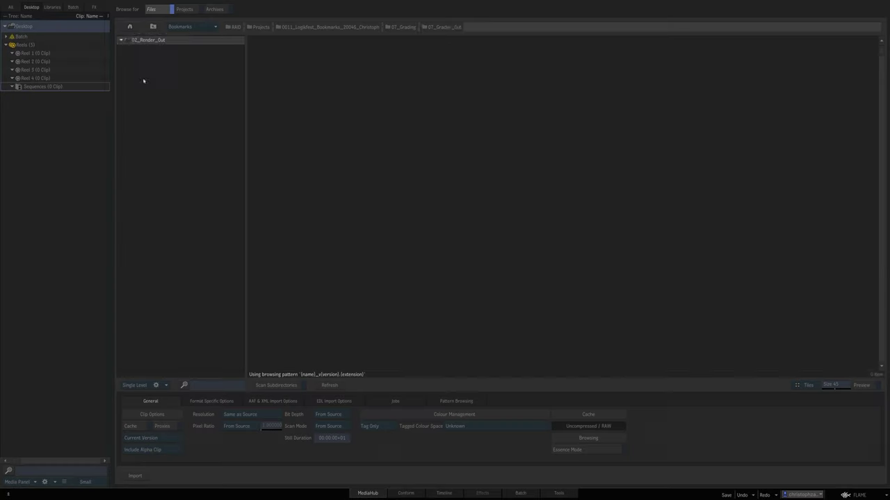
click(153, 26)
click(186, 26)
click(199, 34)
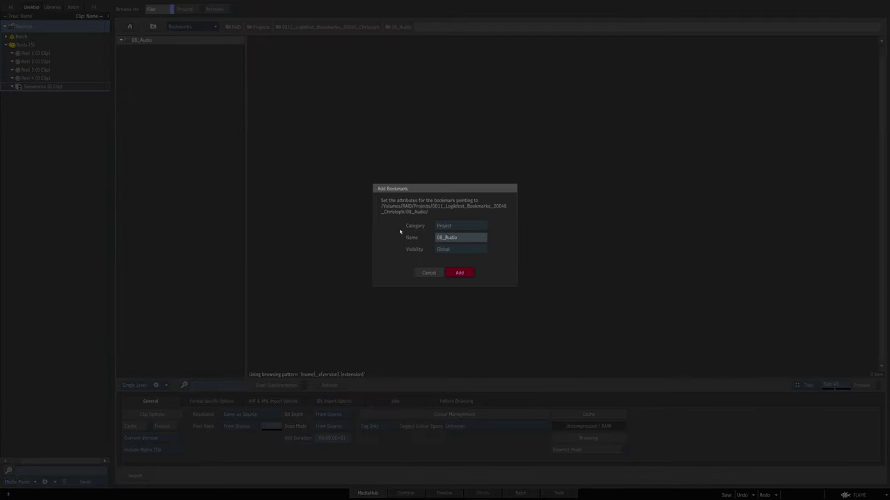
click(460, 273)
double_click(192, 103)
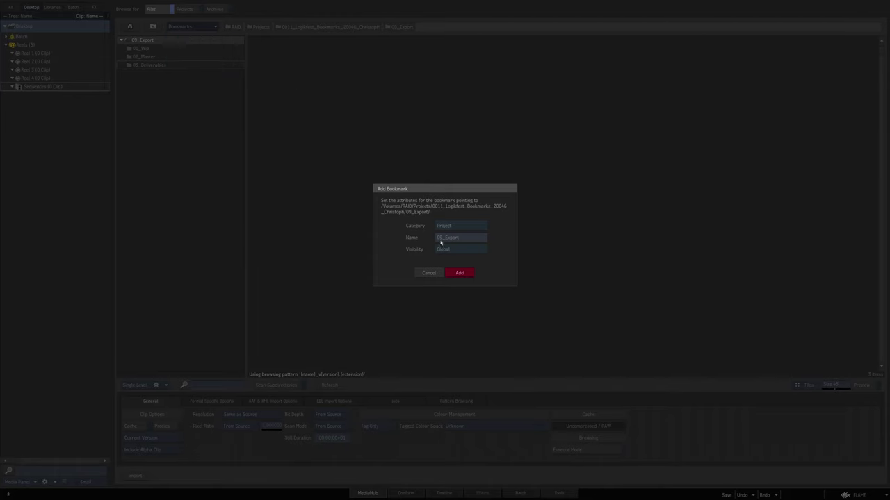
drag(445, 239, 411, 234)
click(471, 275)
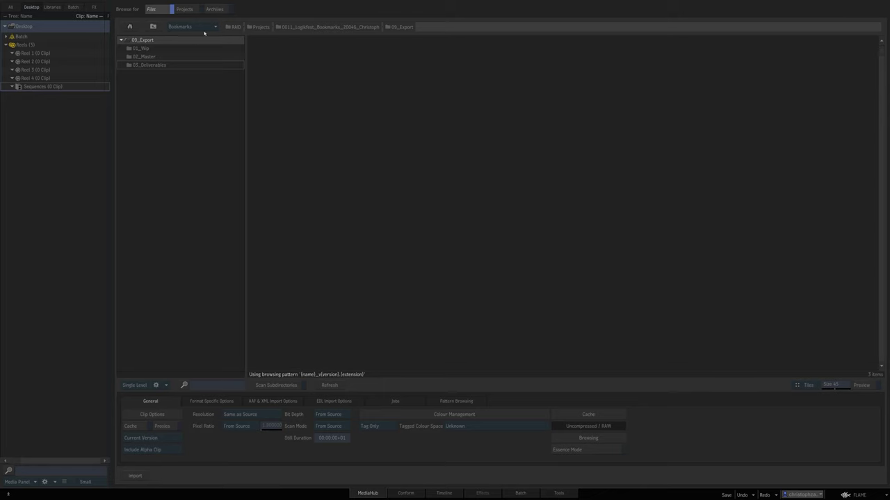
Open Manage Bookmarks from the Bookmarks list and select the Rushes bookmark.
click(208, 28)
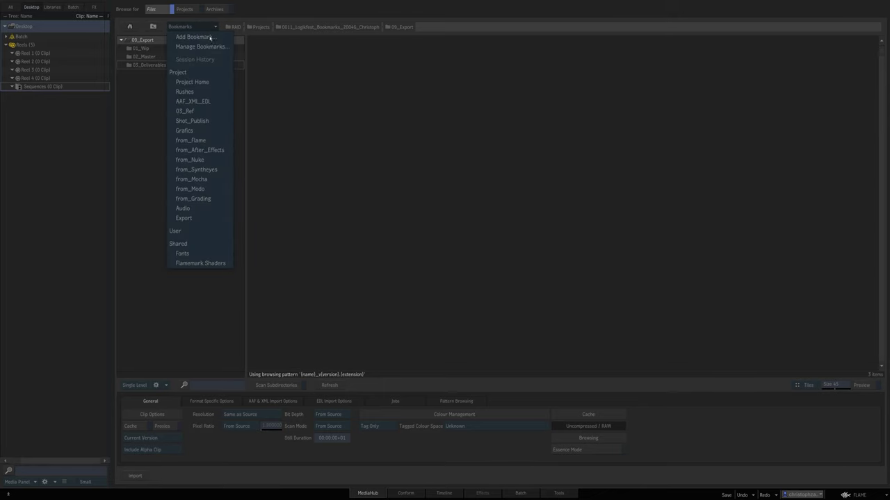
click(202, 46)
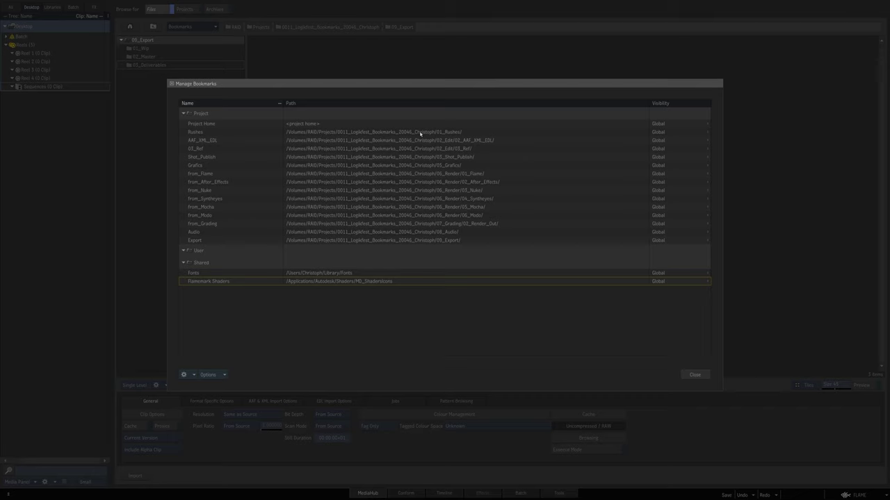
click(339, 131)
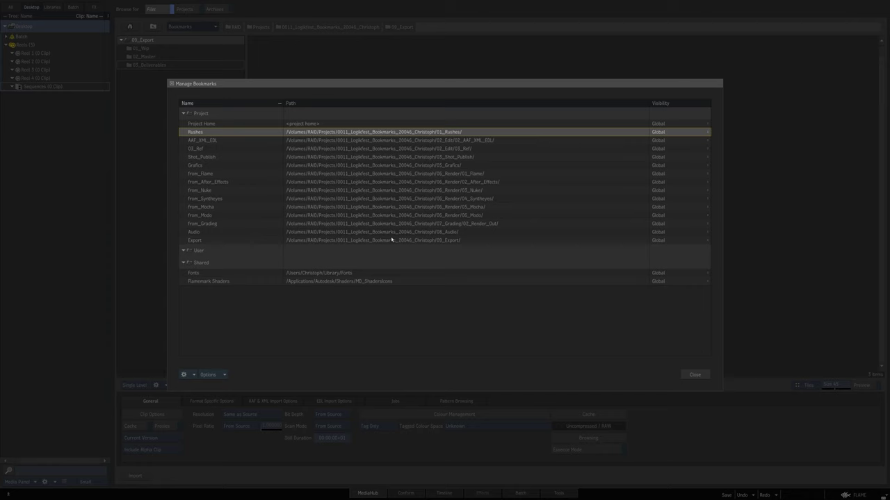
Replace the project folder name with <project> in the Rushes-through-Export bookmark paths.
shift+click(415, 240)
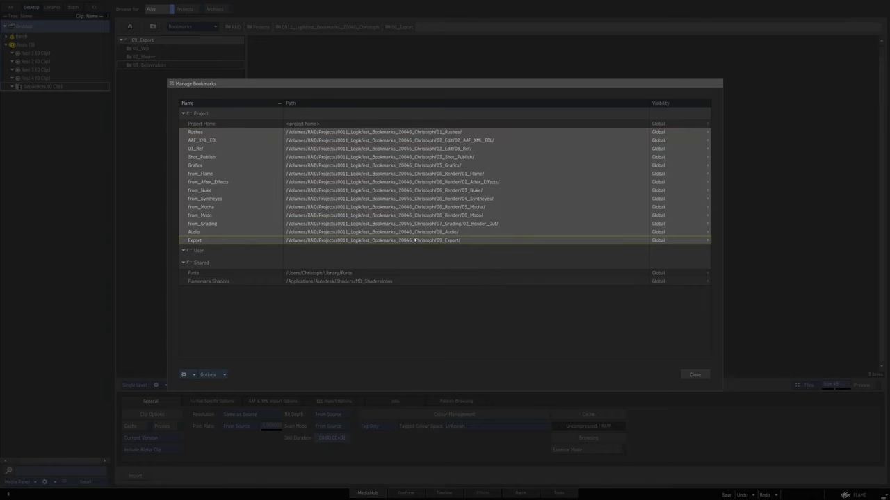
double_click(394, 133)
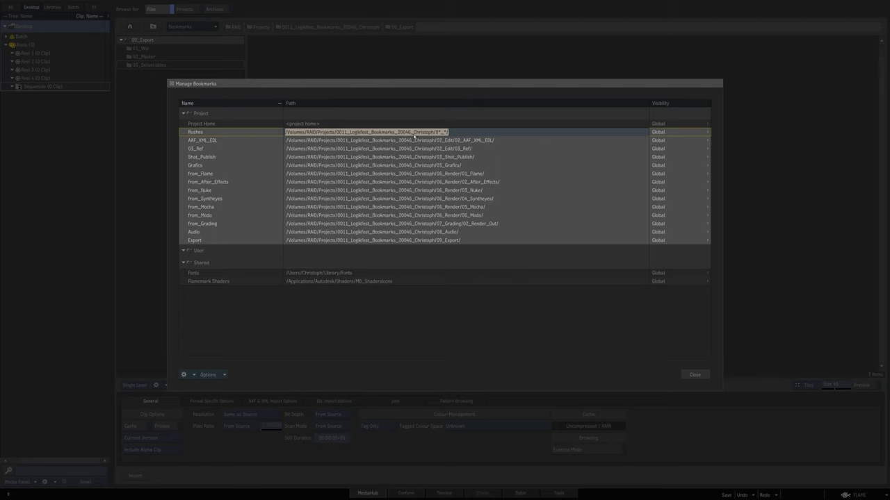
click(432, 131)
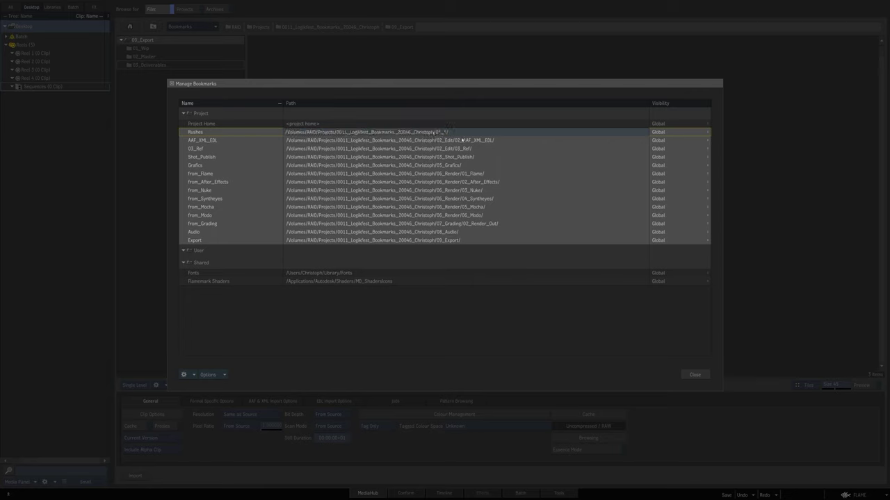
key(BackSpace)
key(BackSpace)
key(BackSpace)
key(BackSpace)
key(BackSpace)
key(BackSpace)
key(BackSpace)
key(BackSpace)
key(BackSpace)
key(BackSpace)
key(BackSpace)
key(BackSpace)
key(BackSpace)
key(BackSpace)
key(BackSpace)
key(BackSpace)
key(BackSpace)
key(BackSpace)
key(BackSpace)
key(BackSpace)
key(BackSpace)
key(BackSpace)
key(BackSpace)
key(BackSpace)
key(BackSpace)
key(BackSpace)
key(BackSpace)
key(BackSpace)
key(BackSpace)
key(BackSpace)
key(BackSpace)
key(BackSpace)
key(BackSpace)
key(BackSpace)
key(BackSpace)
key(BackSpace)
key(BackSpace)
key(BackSpace)
text(<)
text(project)
text(>)
text(nickname)
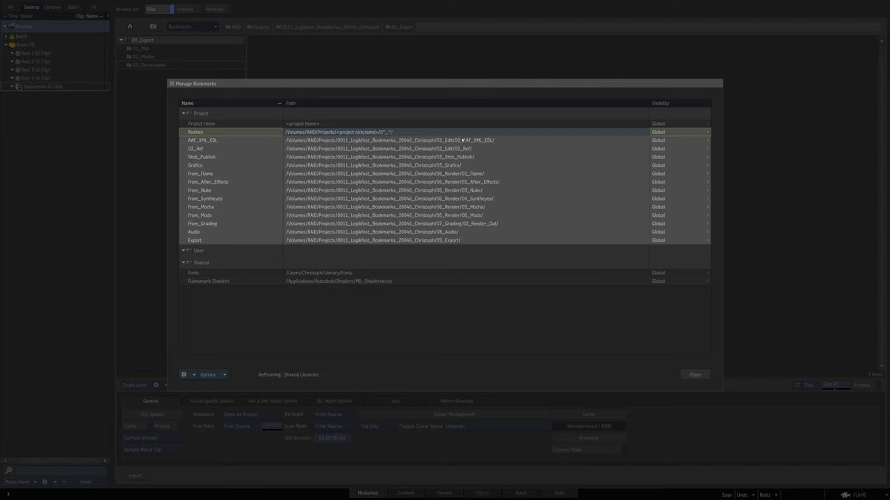
key(BackSpace)
key(BackSpace)
key(BackSpace)
key(BackSpace)
key(BackSpace)
key(BackSpace)
key(BackSpace)
key(BackSpace)
key(BackSpace)
key(Return)
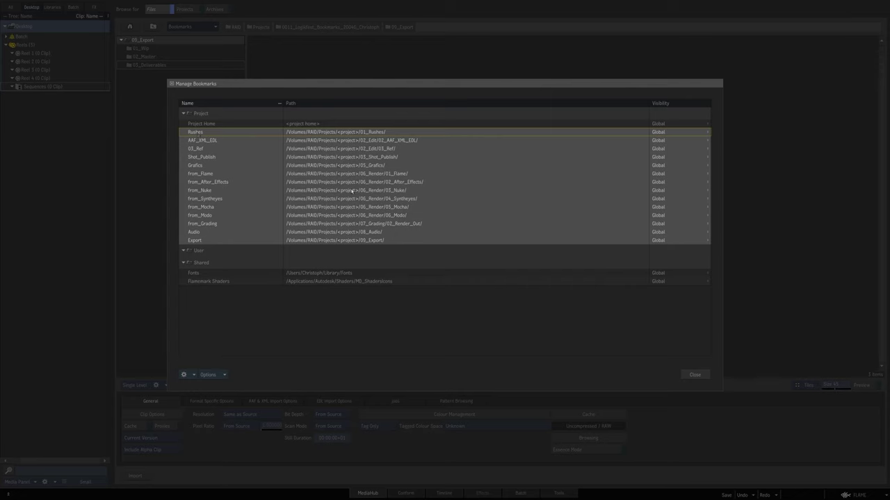
Drag the Rushes-through-Export bookmarks from the Project group into the User group.
click(361, 241)
click(417, 252)
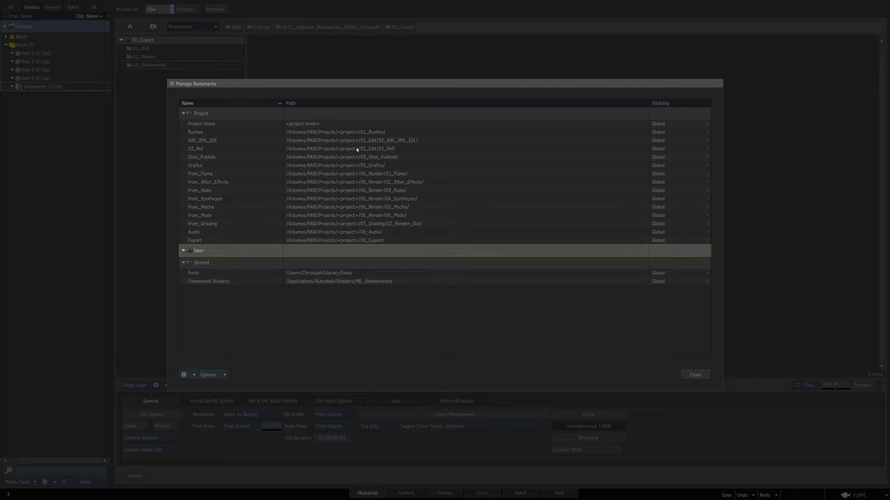
click(278, 134)
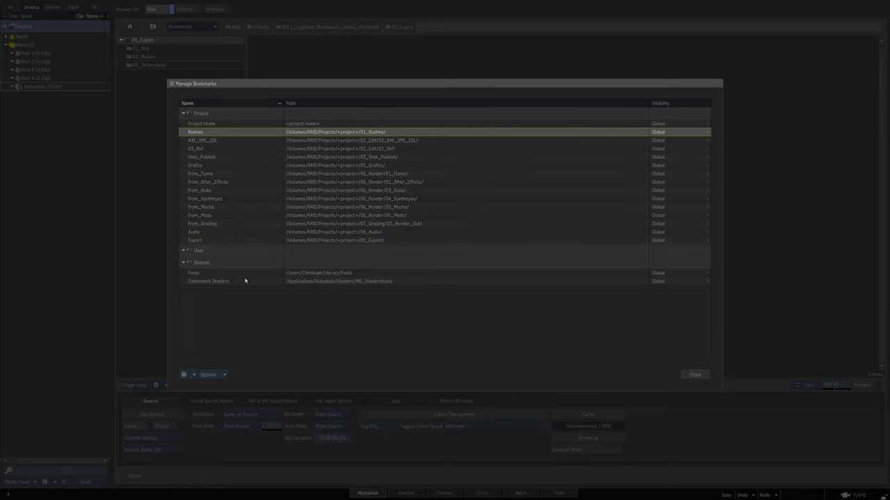
shift+click(208, 241)
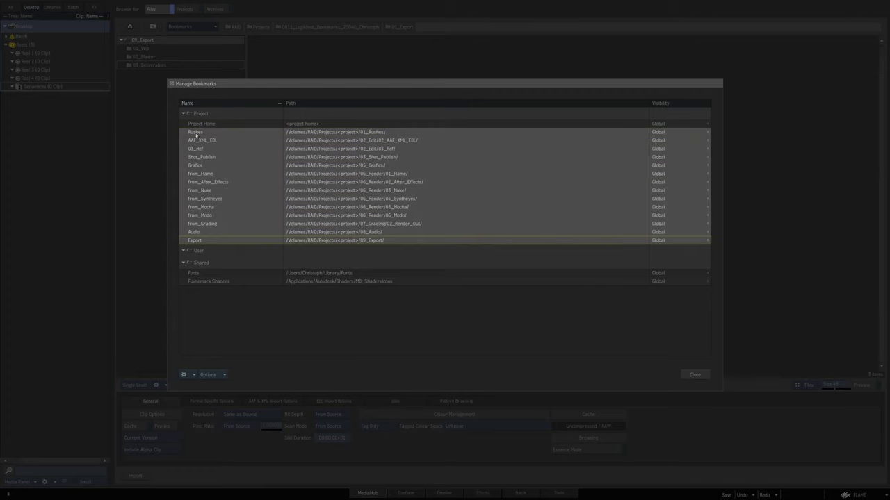
drag(197, 135, 202, 255)
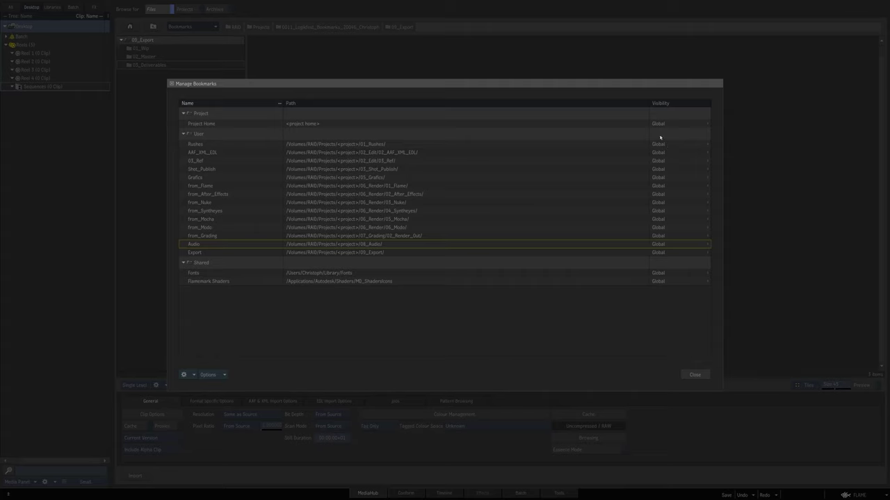
Check the 03_Ref bookmark's Visibility choices unchanged, then view the bookmark Options menu.
click(668, 161)
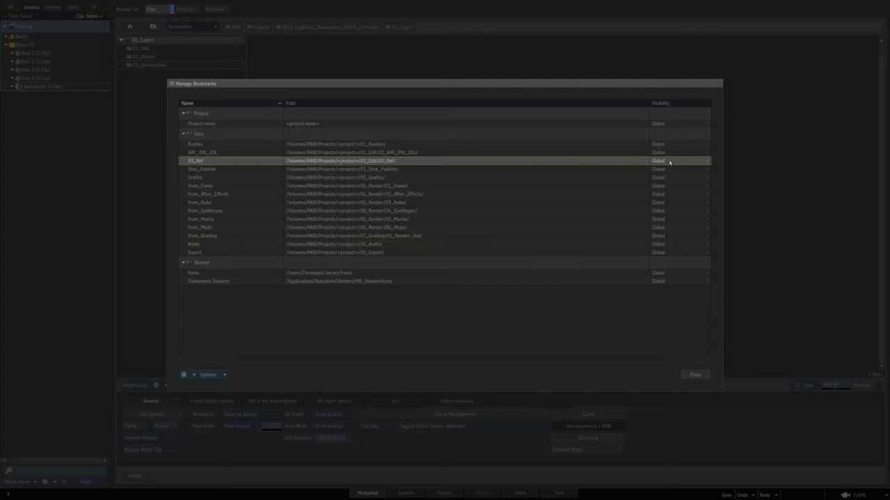
click(707, 161)
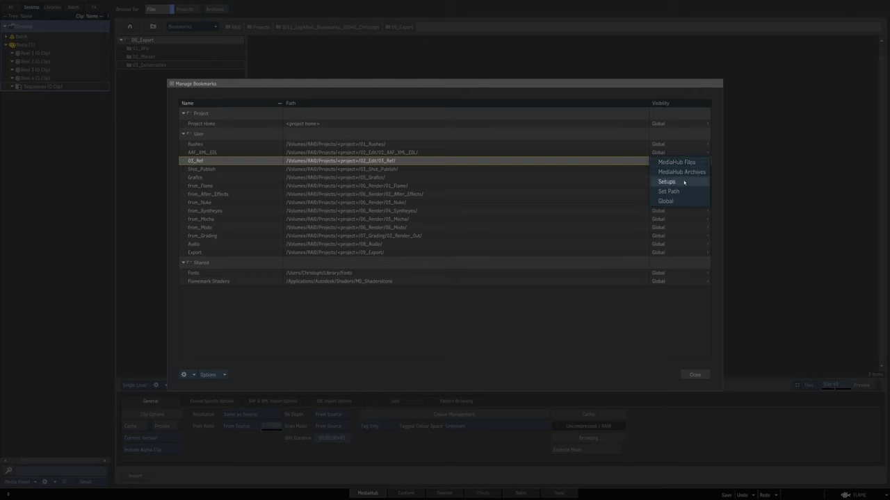
click(736, 166)
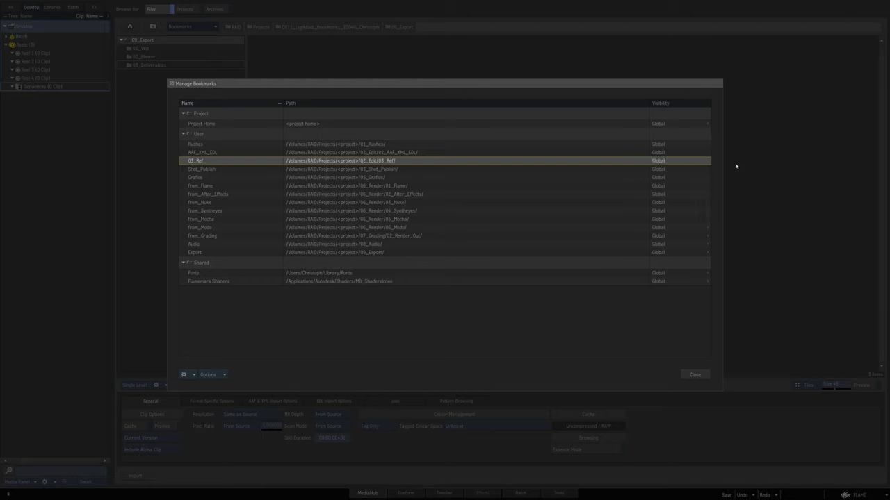
click(222, 124)
click(209, 133)
click(206, 375)
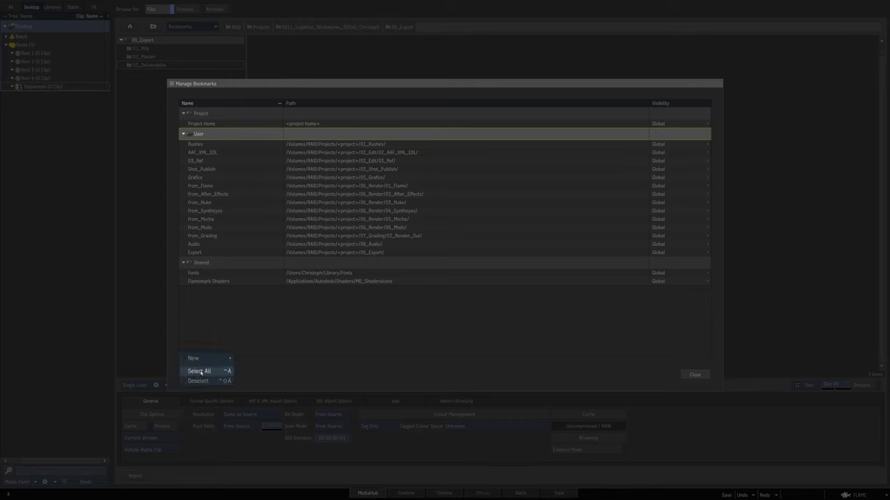
mouse_move(218, 362)
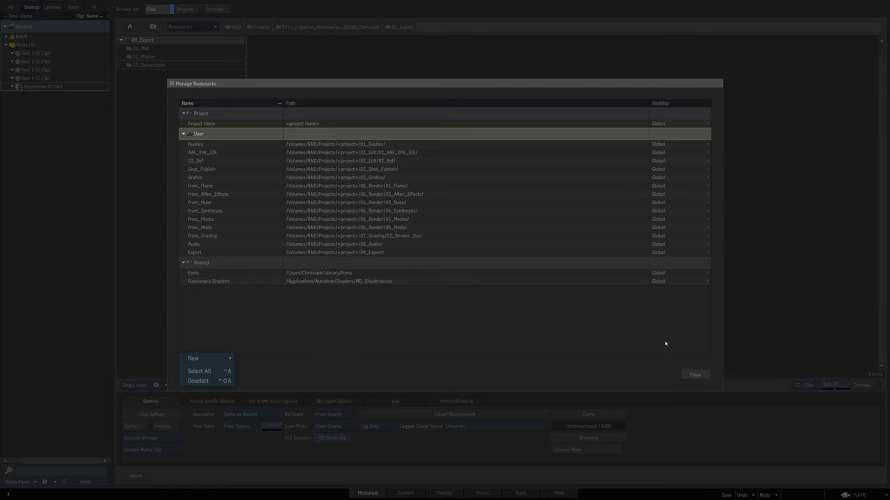
Close Manage Bookmarks and confirm the Bookmarks list now shows the User entries.
click(695, 376)
click(700, 378)
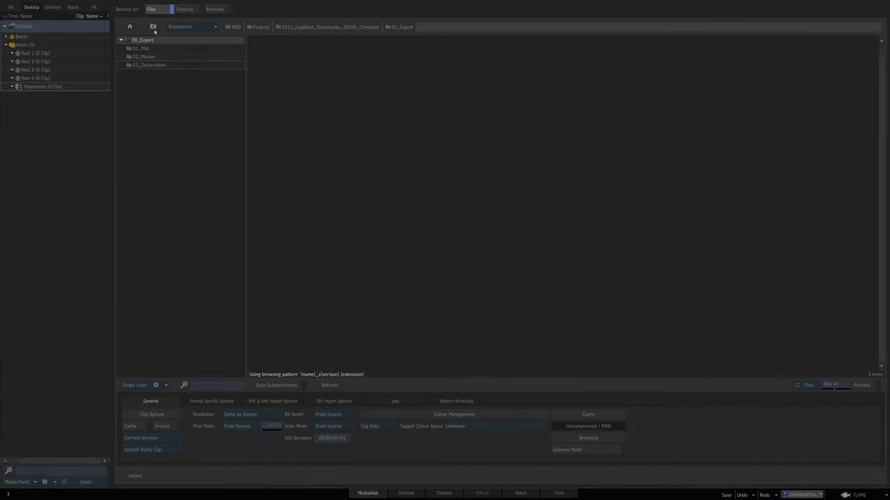
click(207, 26)
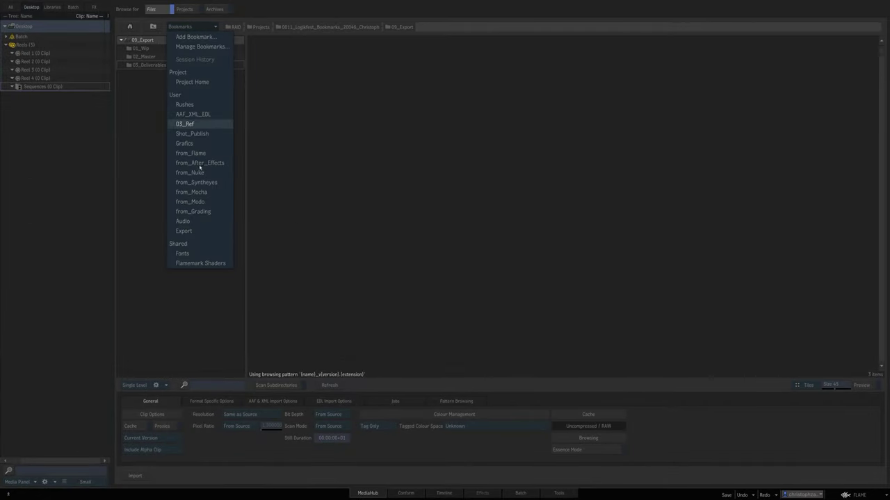
key(Escape)
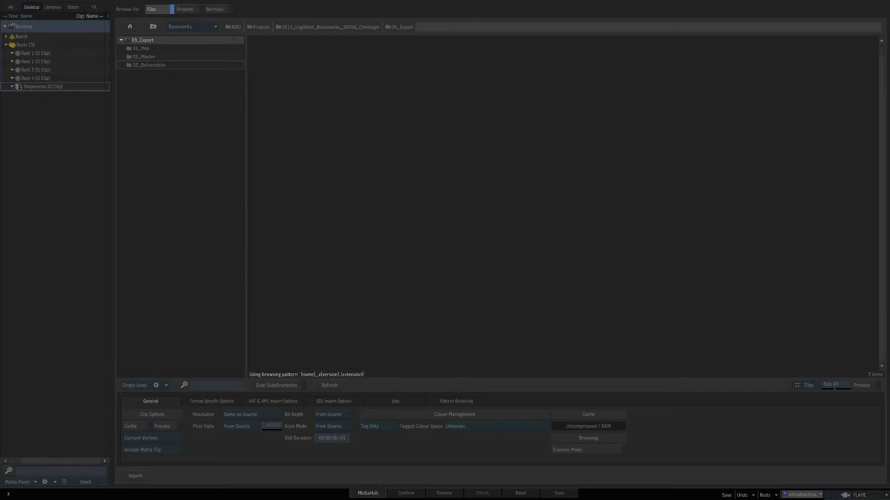
Load the 0009 VFX shot breakdown project from Project and User Settings and list its bookmarks.
click(804, 495)
click(821, 485)
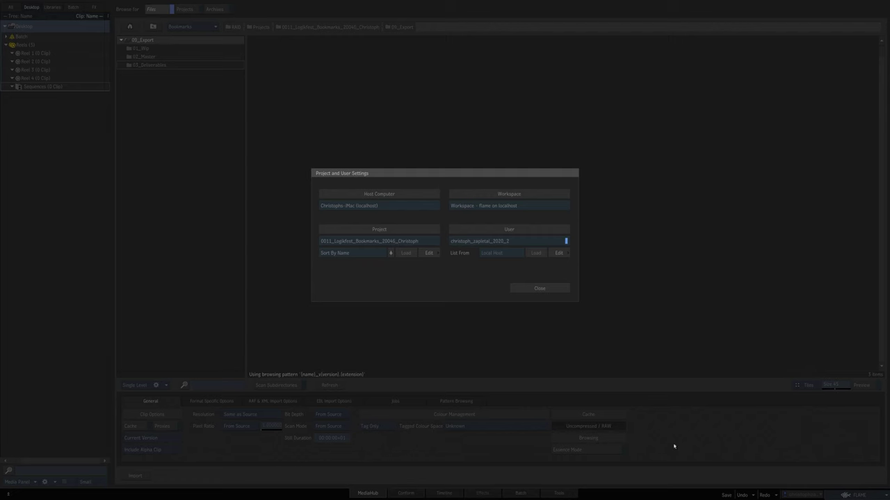
click(393, 241)
click(404, 232)
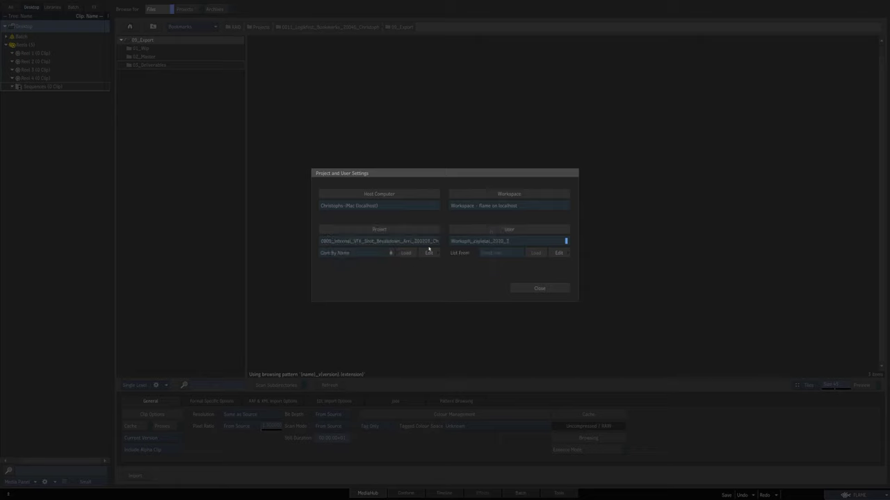
click(411, 254)
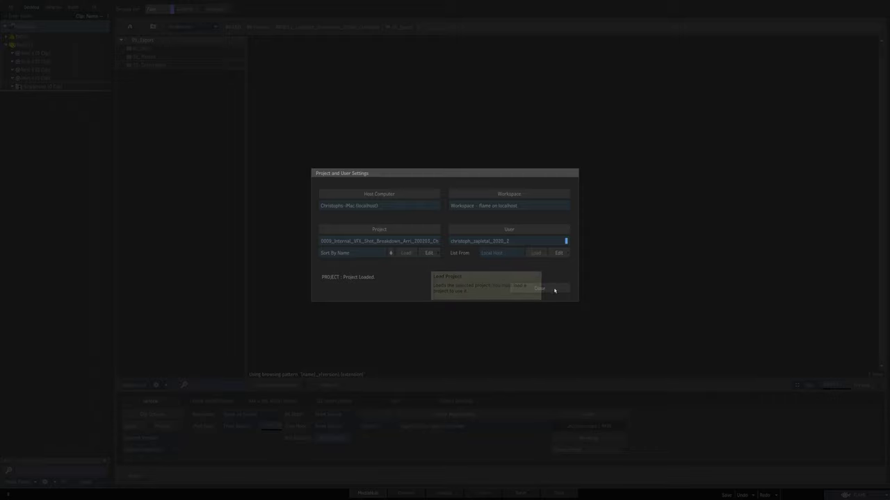
click(556, 290)
click(202, 28)
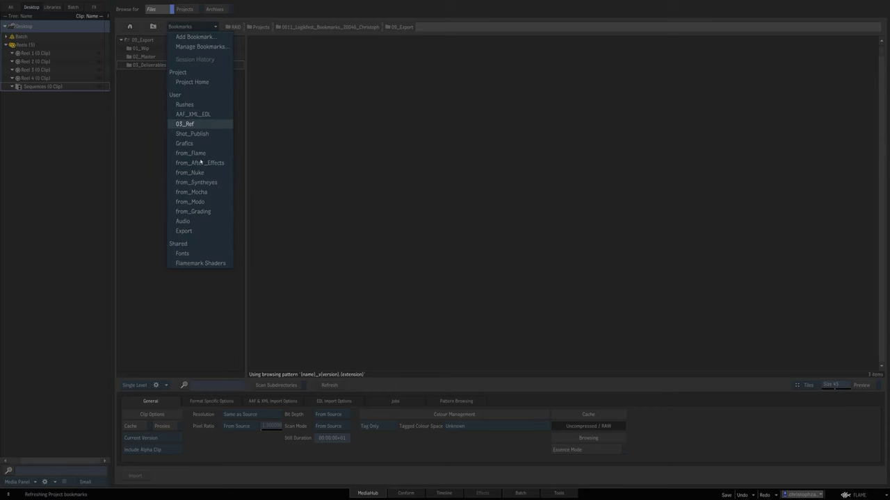
Dismiss the Bookmarks dropdown by clicking the empty browser area.
click(323, 179)
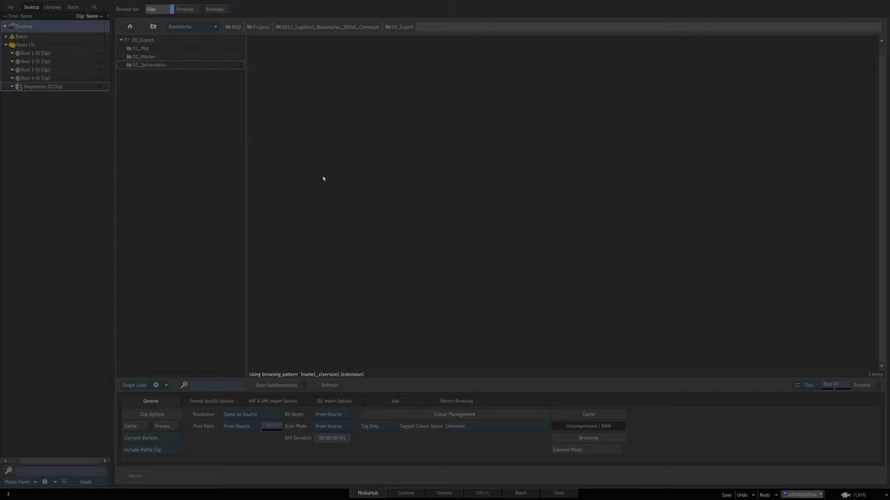